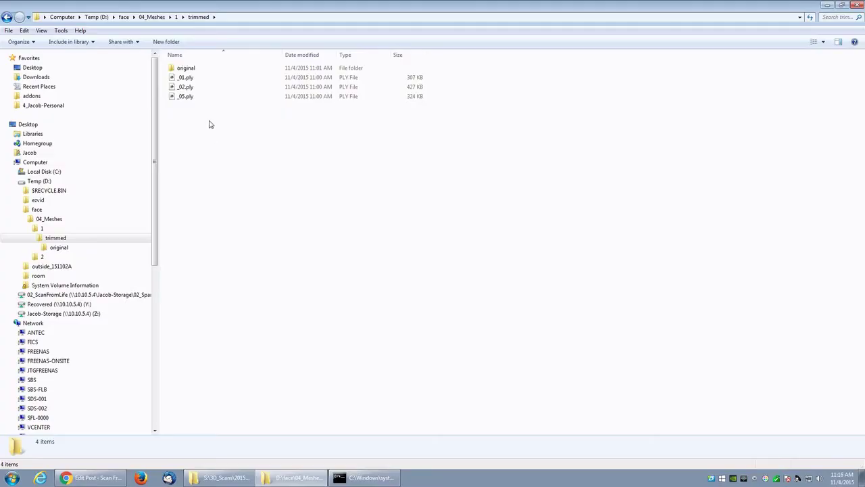
Step: Import the _02.ply and _05.ply face scans alongside _01.ply
{"action": "left_click", "coordinate": [182, 79]}
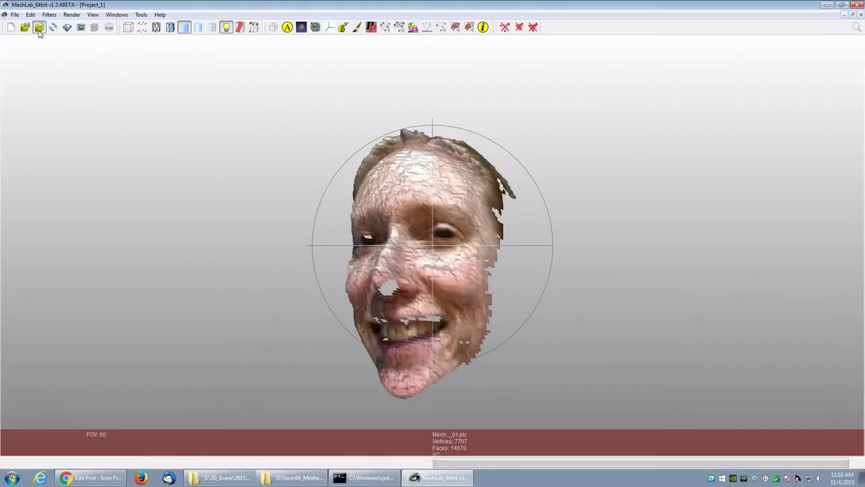
{"action": "left_click", "coordinate": [39, 27]}
{"action": "left_click", "coordinate": [128, 91]}
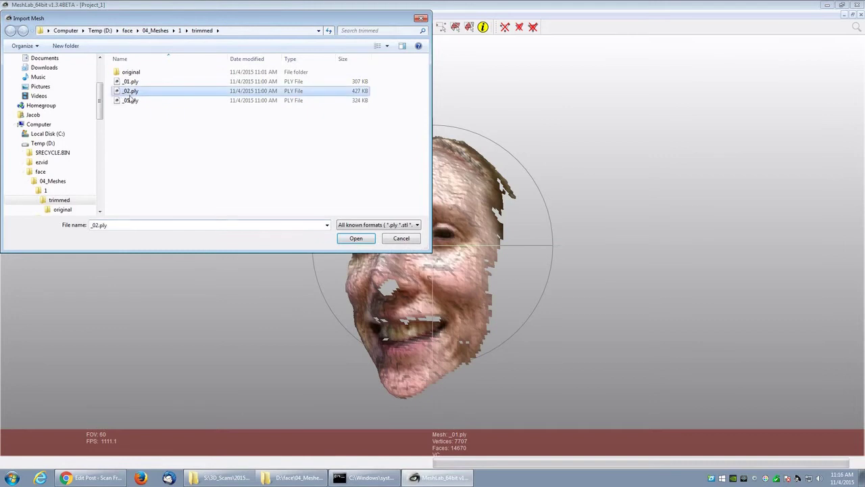
{"action": "left_click", "coordinate": [129, 100], "text": "ctrl"}
{"action": "left_click", "coordinate": [351, 240]}
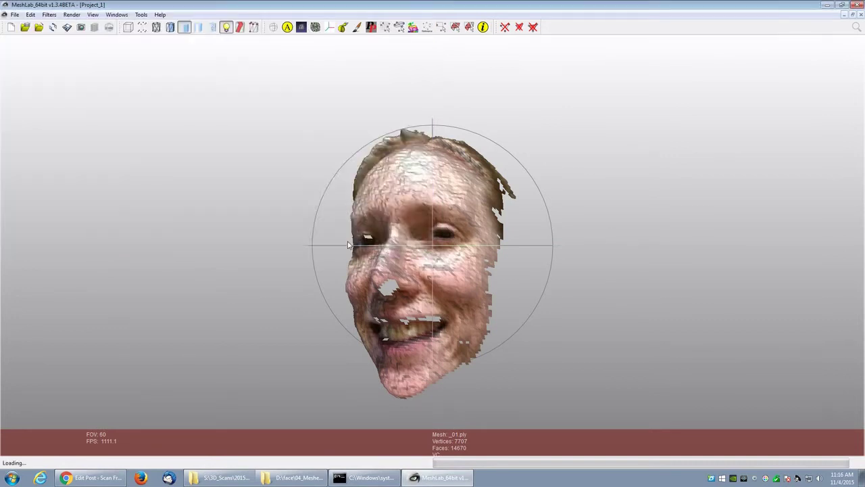
Step: Turn mesh colouring off so the scans show plain grey, and make _01.ply current
{"action": "left_click", "coordinate": [71, 14]}
{"action": "mouse_move", "coordinate": [83, 46]}
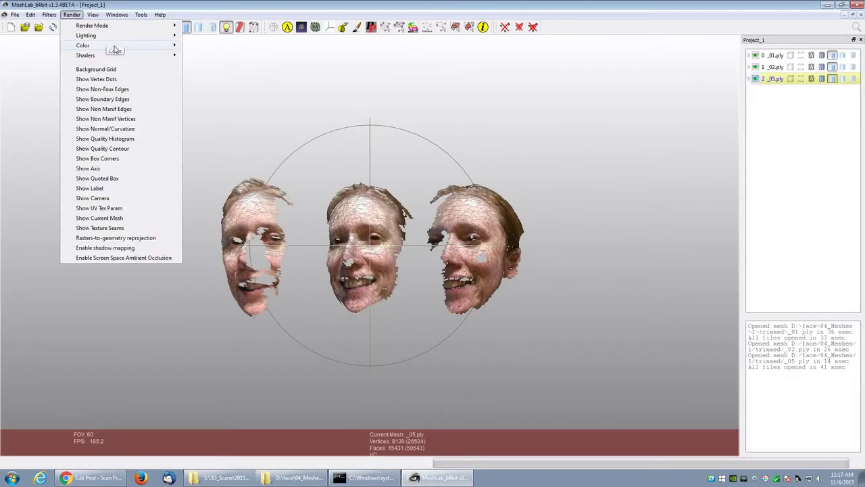
{"action": "left_click", "coordinate": [199, 50]}
{"action": "left_click_drag", "start_coordinate": [454, 131], "coordinate": [614, 135]}
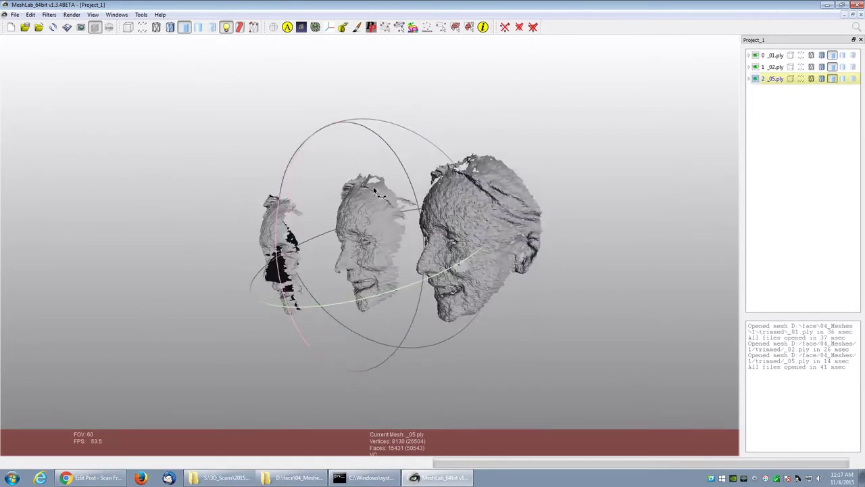
{"action": "left_click", "coordinate": [772, 54]}
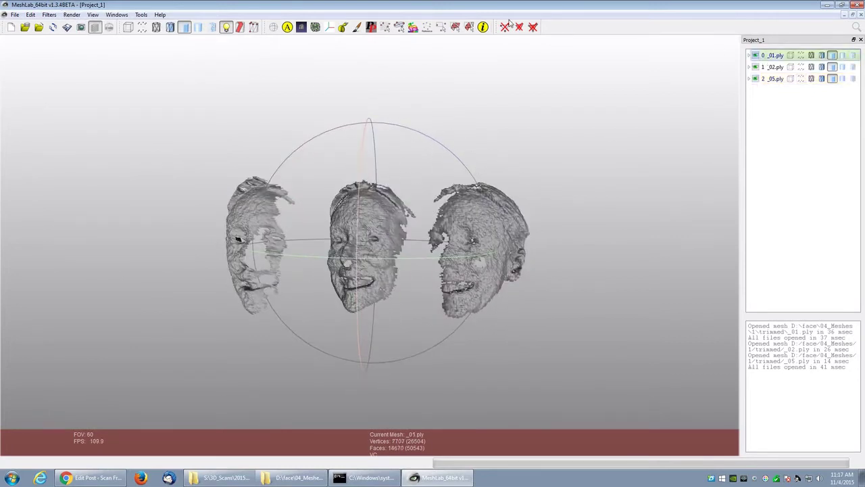
Step: In the Align Tool, glue _01.ply in place as the base and select _02.ply
{"action": "left_click", "coordinate": [273, 27]}
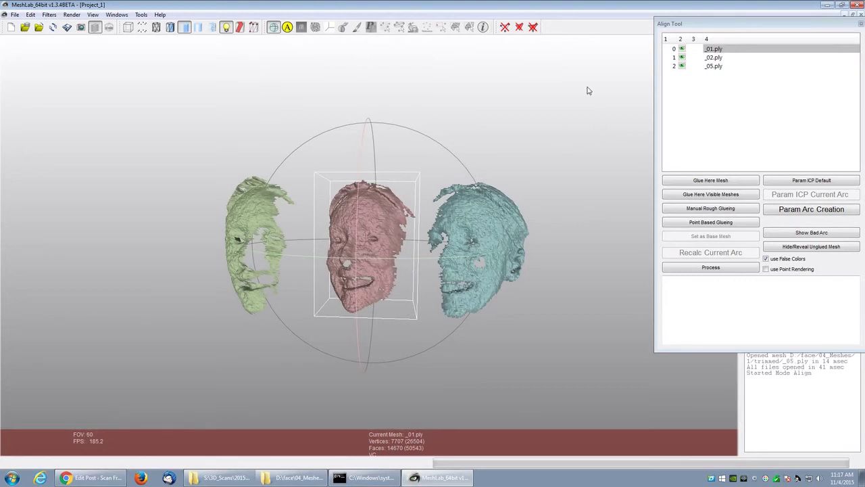
{"action": "left_click", "coordinate": [721, 180]}
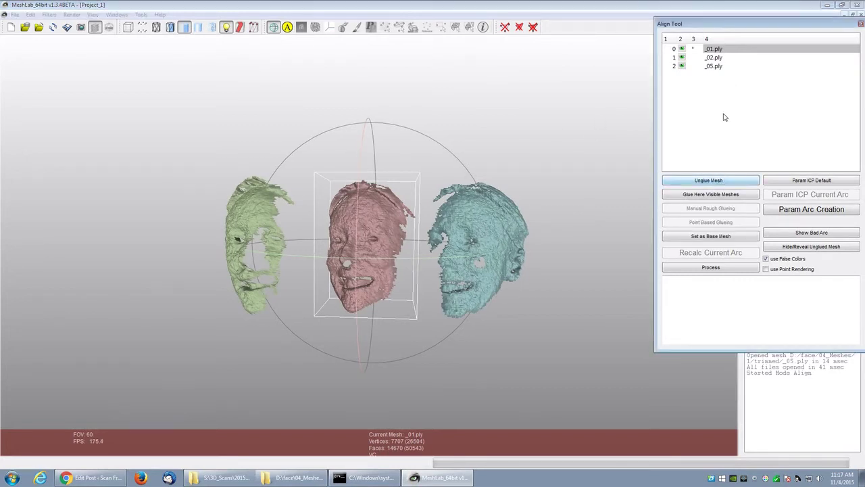
{"action": "left_click", "coordinate": [717, 59]}
Step: In point-based glueing for _02.ply, turn both faces forward and mark a matching chin point
{"action": "left_click", "coordinate": [716, 229]}
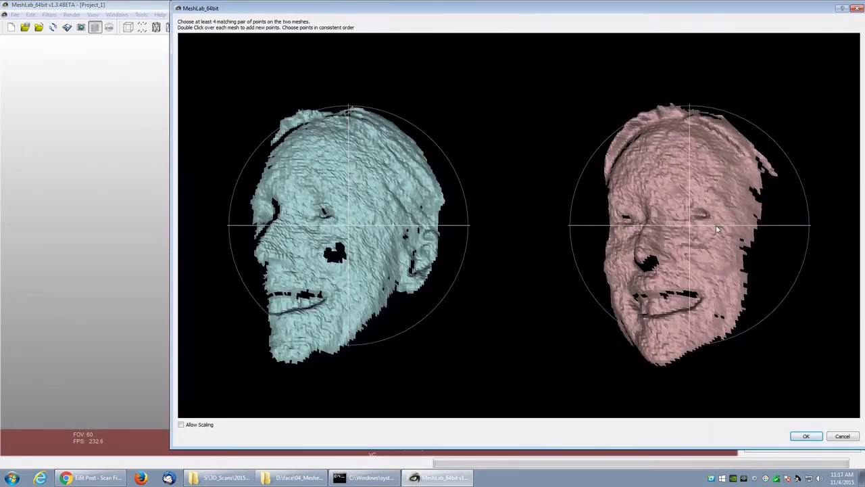
{"action": "left_click_drag", "start_coordinate": [653, 232], "coordinate": [777, 223]}
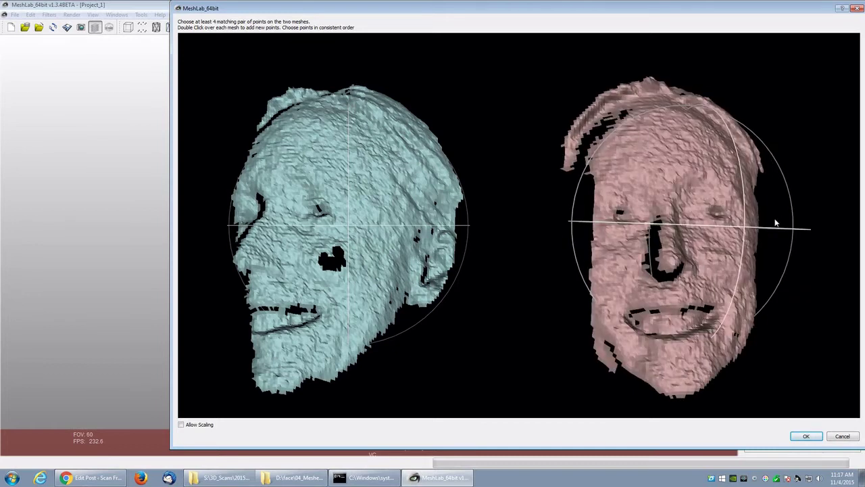
{"action": "left_click_drag", "start_coordinate": [460, 214], "coordinate": [521, 220]}
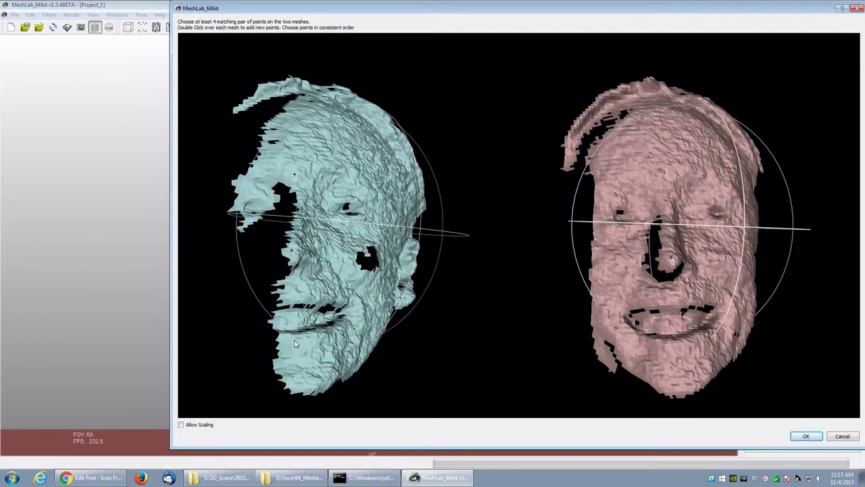
{"action": "double_click", "coordinate": [677, 343]}
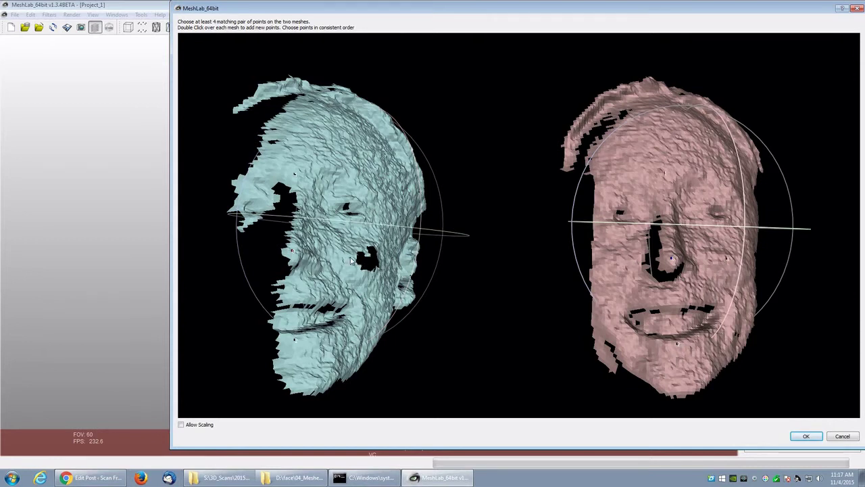
Step: Confirm the _02.ply point pairs, then select _05.ply for point-based glueing
{"action": "left_click", "coordinate": [804, 436]}
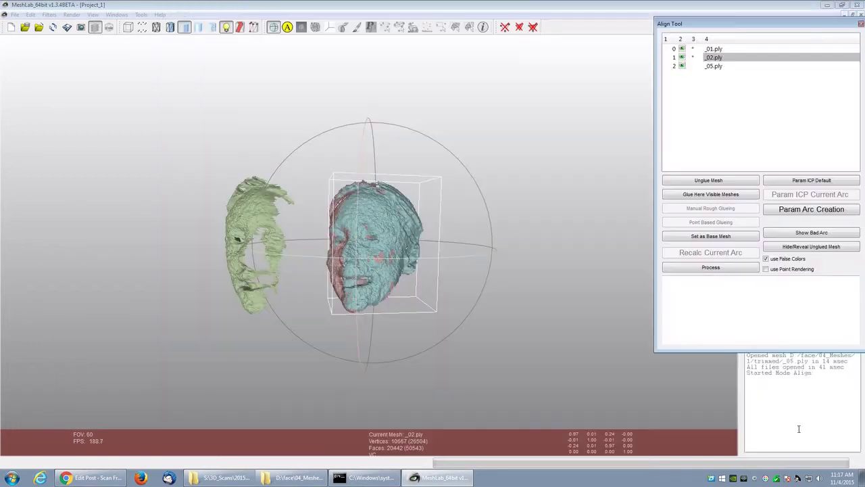
{"action": "left_click_drag", "start_coordinate": [354, 236], "coordinate": [477, 250]}
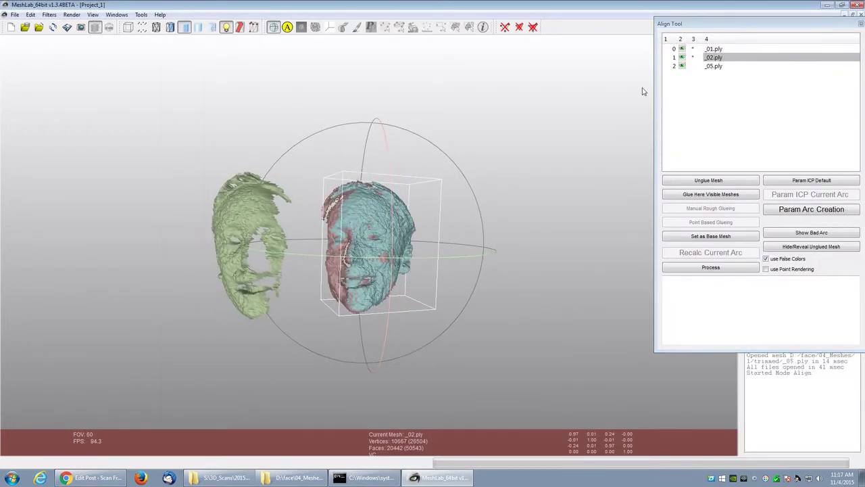
{"action": "left_click", "coordinate": [716, 66]}
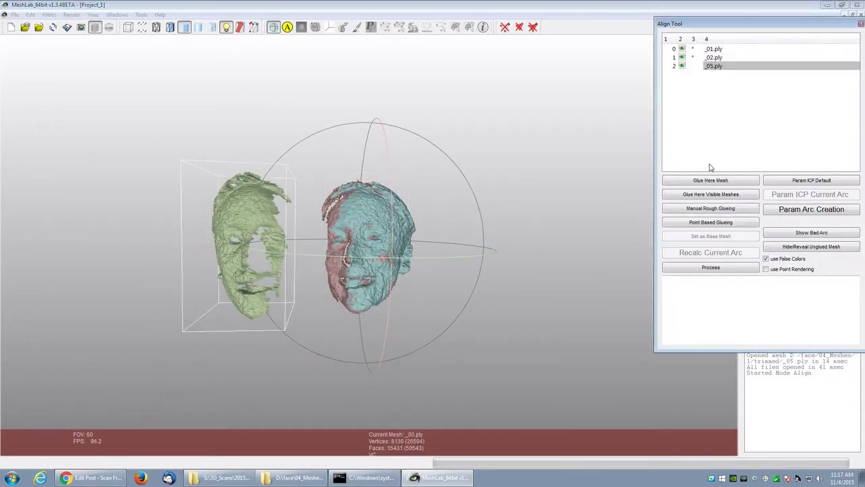
{"action": "left_click", "coordinate": [710, 223]}
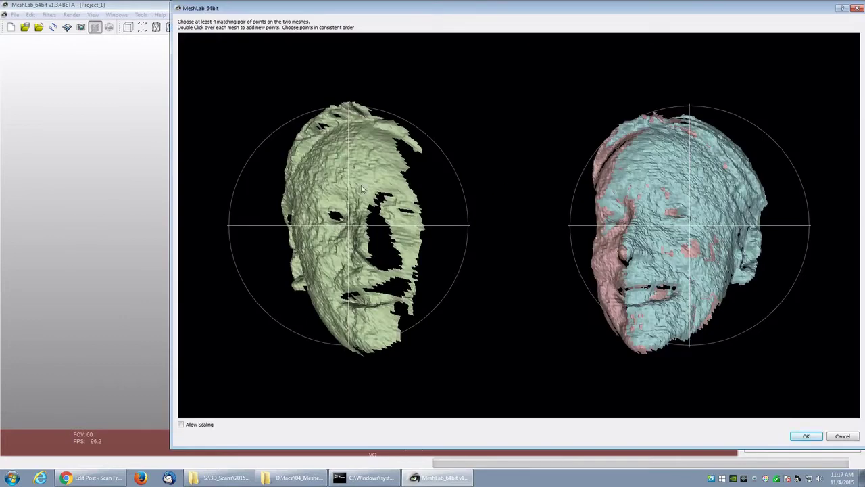
Step: Mark three matching points between the aligned pair and the green _05.ply face
{"action": "mouse_move", "coordinate": [680, 225]}
{"action": "left_mouse_down"}
{"action": "mouse_move", "coordinate": [768, 236]}
{"action": "mouse_move", "coordinate": [662, 189]}
{"action": "left_mouse_up"}
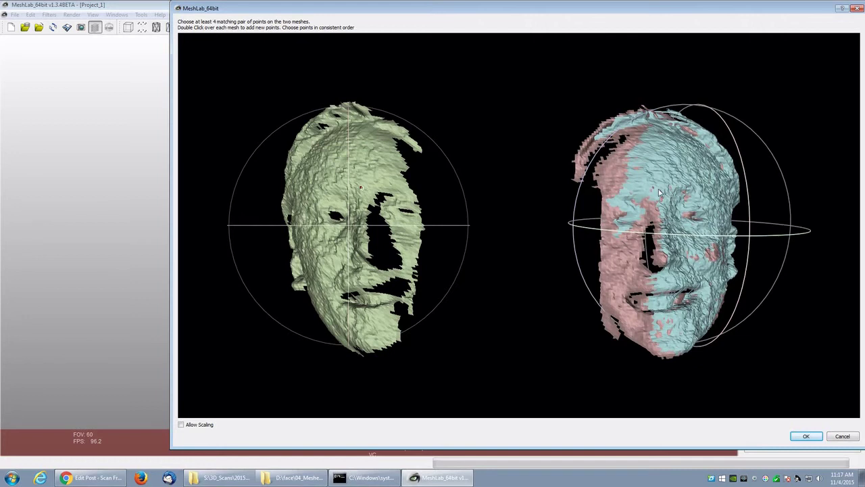
{"action": "double_click", "coordinate": [658, 190]}
{"action": "double_click", "coordinate": [664, 259]}
{"action": "left_click_drag", "start_coordinate": [405, 215], "coordinate": [450, 227]}
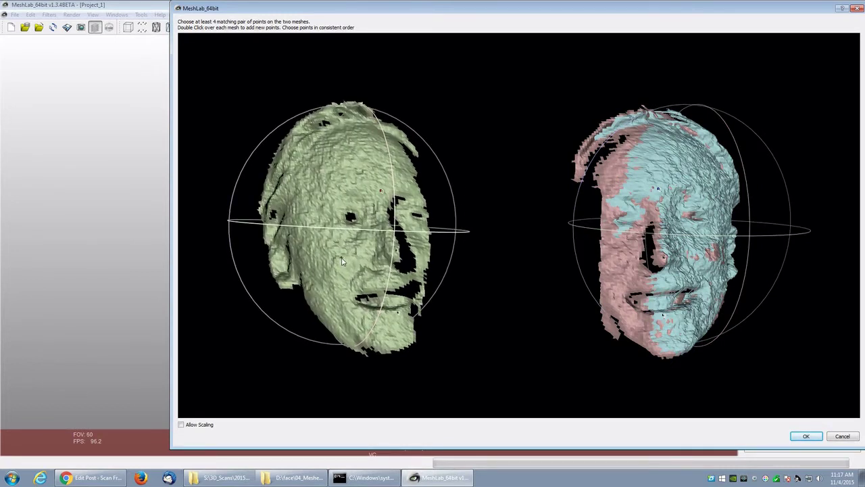
{"action": "double_click", "coordinate": [616, 258]}
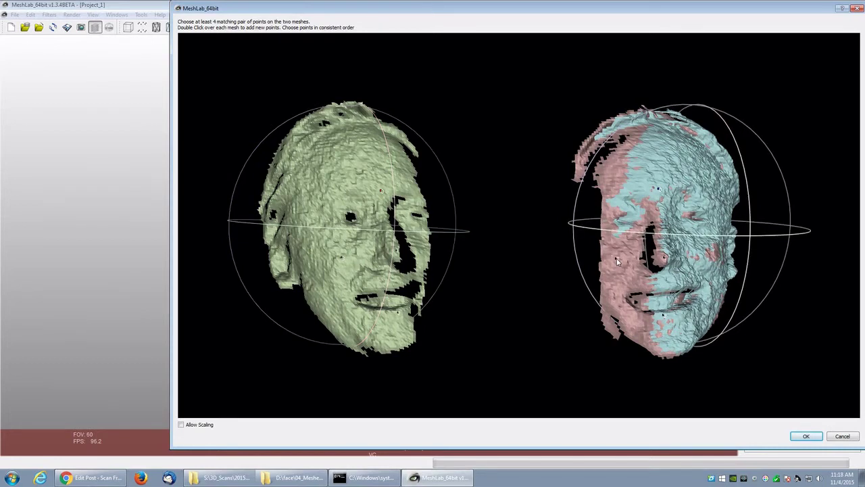
Step: Confirm the _05.ply point pairs and accept the default fine-alignment settings
{"action": "left_click", "coordinate": [807, 437]}
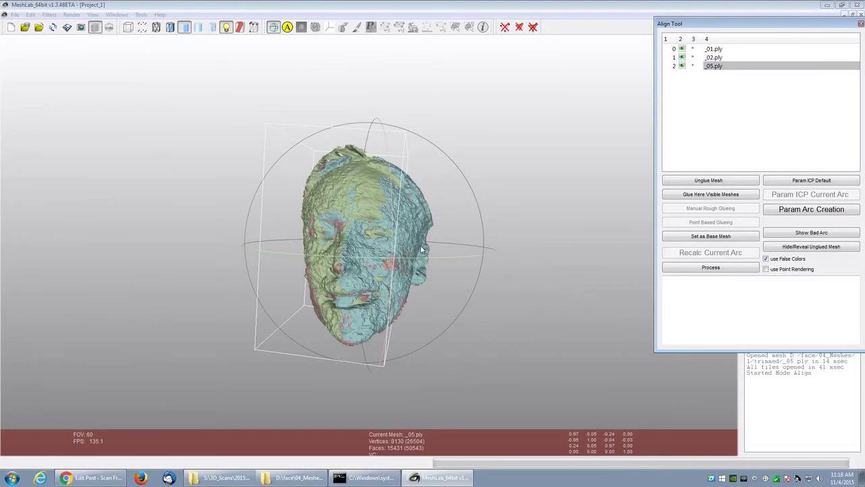
{"action": "mouse_move", "coordinate": [422, 250]}
{"action": "left_mouse_down"}
{"action": "mouse_move", "coordinate": [469, 275]}
{"action": "mouse_move", "coordinate": [396, 338]}
{"action": "mouse_move", "coordinate": [345, 236]}
{"action": "mouse_move", "coordinate": [406, 193]}
{"action": "mouse_move", "coordinate": [413, 240]}
{"action": "mouse_move", "coordinate": [354, 276]}
{"action": "mouse_move", "coordinate": [336, 274]}
{"action": "mouse_move", "coordinate": [341, 186]}
{"action": "mouse_move", "coordinate": [379, 203]}
{"action": "left_mouse_up"}
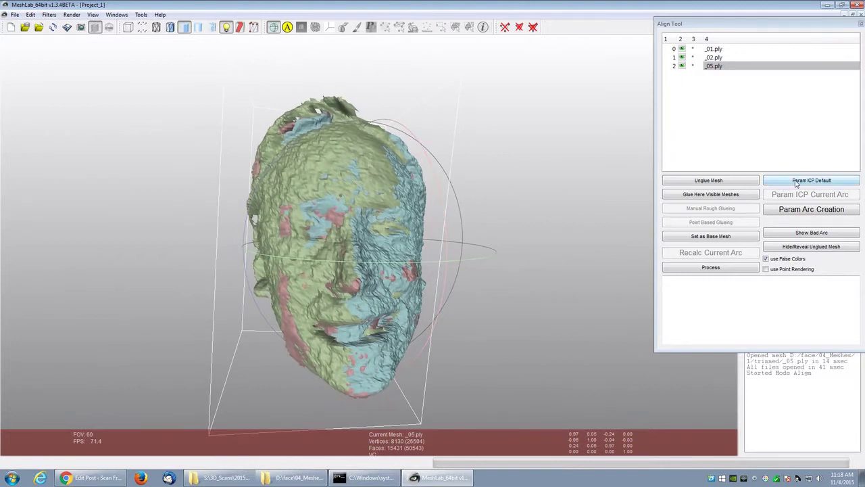
{"action": "left_click", "coordinate": [796, 180]}
{"action": "left_click", "coordinate": [763, 167]}
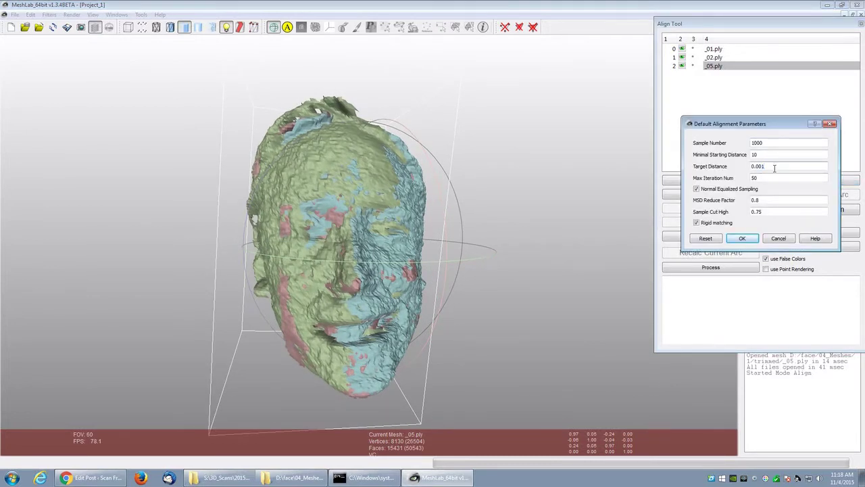
{"action": "left_click", "coordinate": [742, 238]}
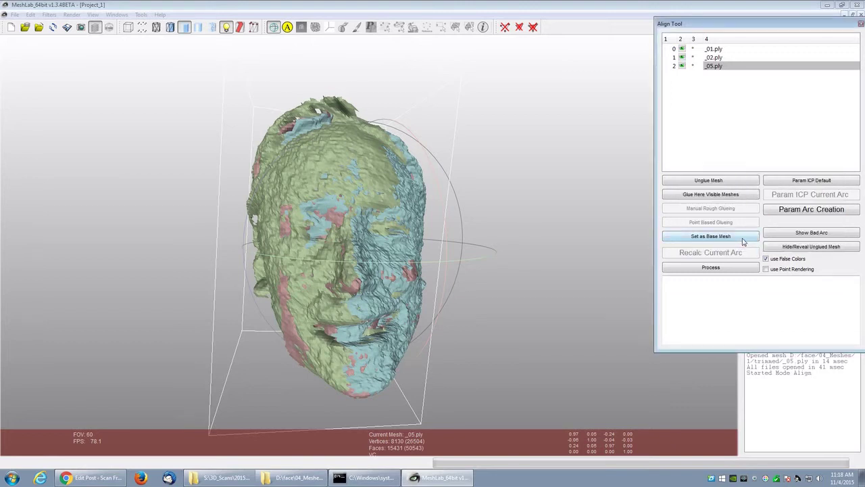
Step: Run Process repeatedly on the three glued scans until global alignment completes
{"action": "left_click", "coordinate": [712, 268]}
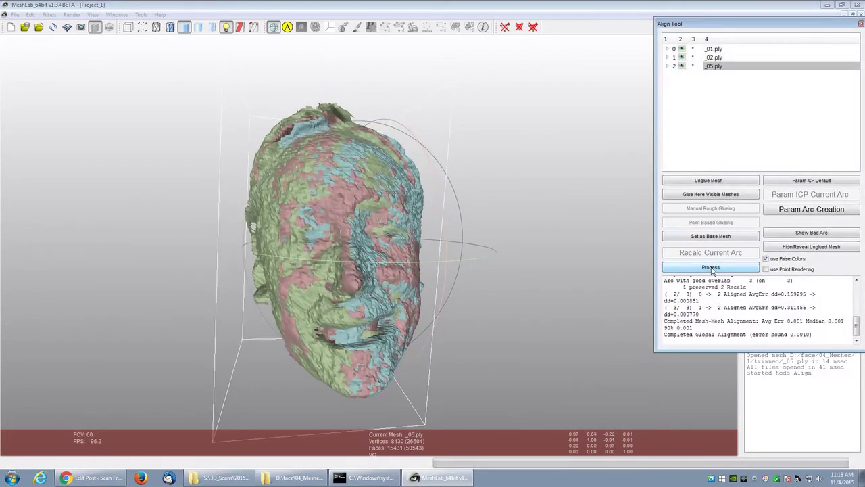
{"action": "left_click", "coordinate": [712, 268]}
{"action": "left_click", "coordinate": [712, 268]}
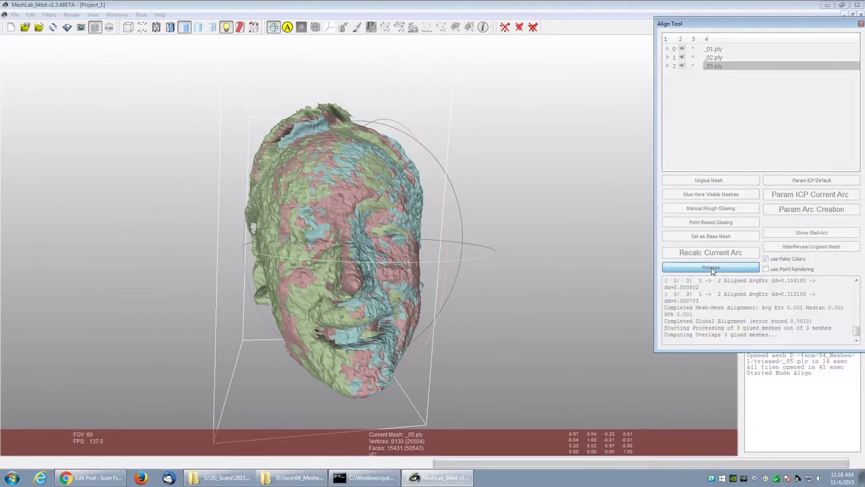
{"action": "left_click", "coordinate": [712, 268]}
{"action": "left_click", "coordinate": [712, 268]}
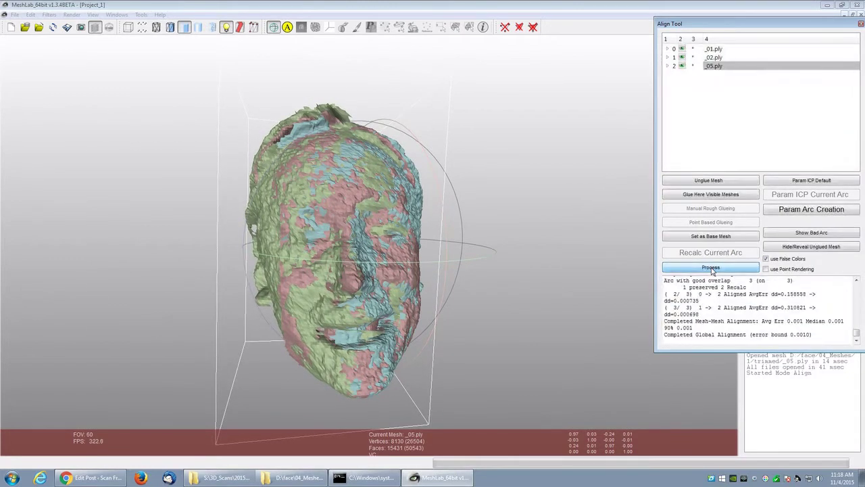
{"action": "left_click", "coordinate": [712, 268]}
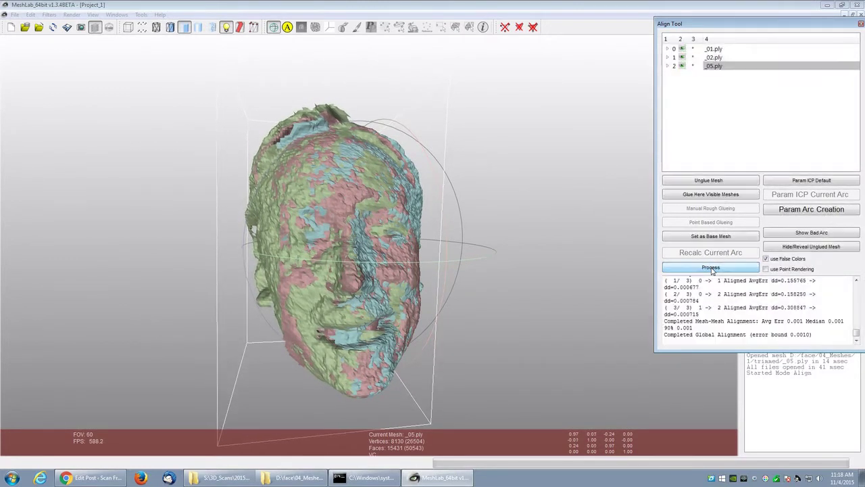
{"action": "left_click", "coordinate": [712, 268]}
{"action": "left_click", "coordinate": [712, 269]}
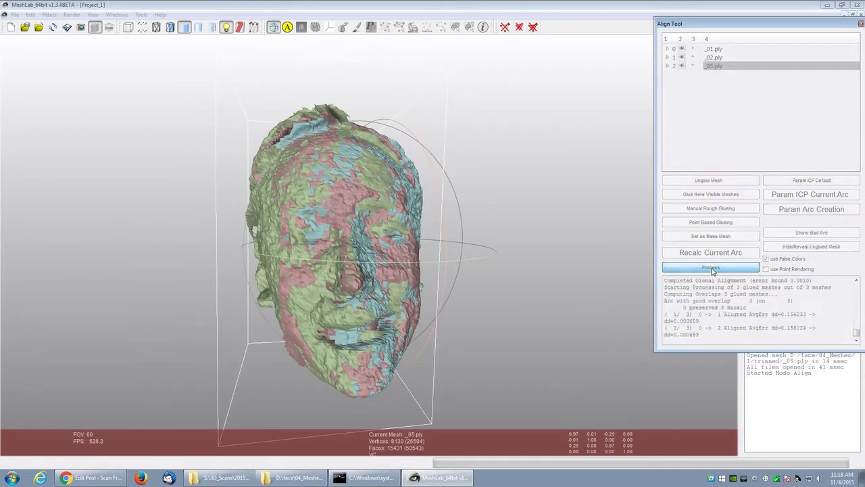
{"action": "left_click", "coordinate": [712, 268]}
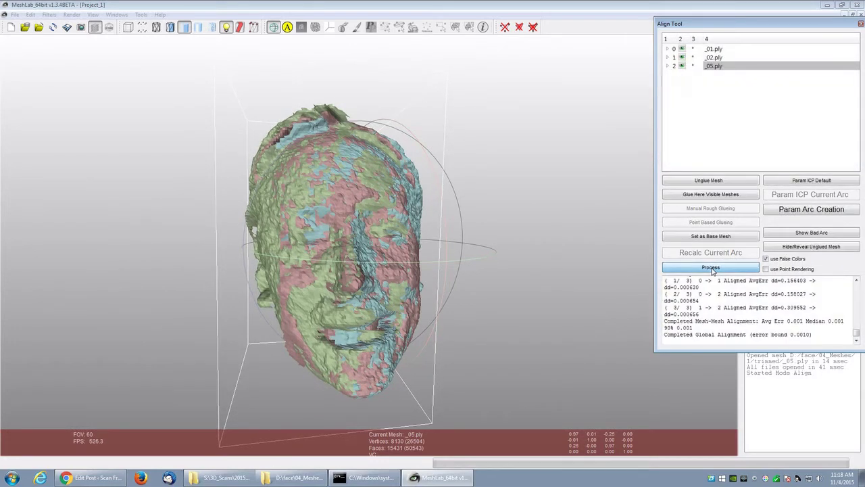
{"action": "left_click", "coordinate": [712, 268]}
{"action": "left_click", "coordinate": [712, 268]}
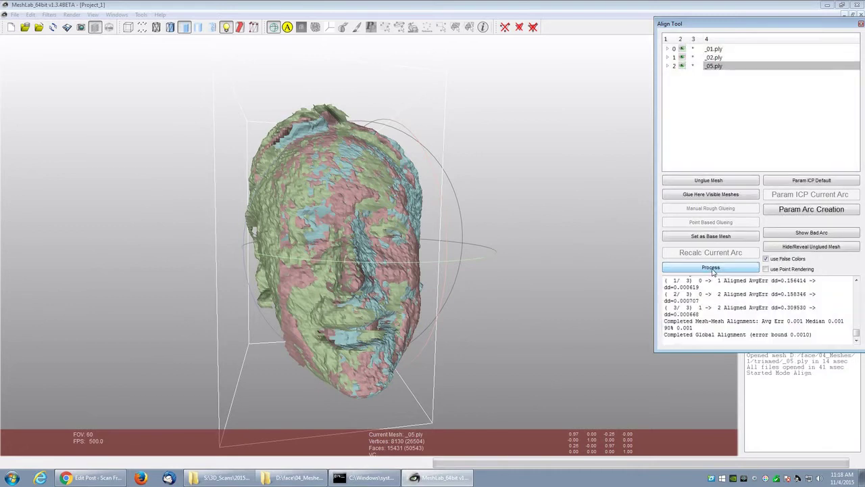
{"action": "left_click", "coordinate": [712, 268]}
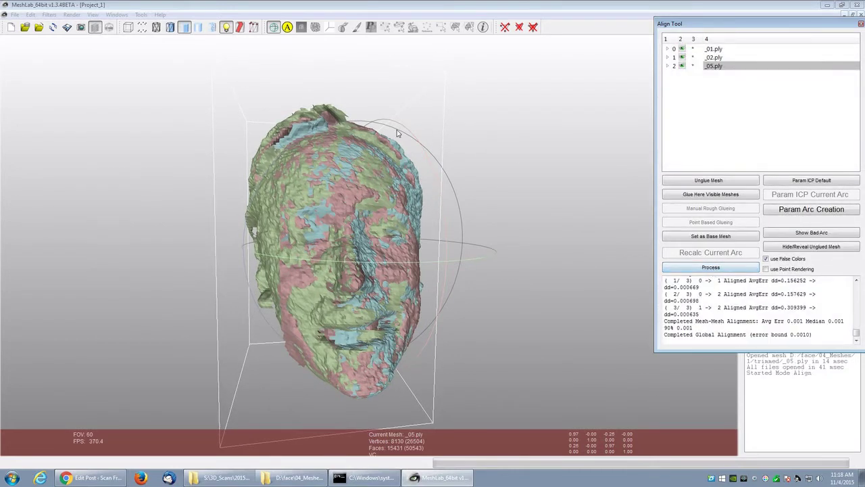
Step: Close the Align Tool, inspect the textured face, and check _02.ply's layer options
{"action": "left_click", "coordinate": [861, 25]}
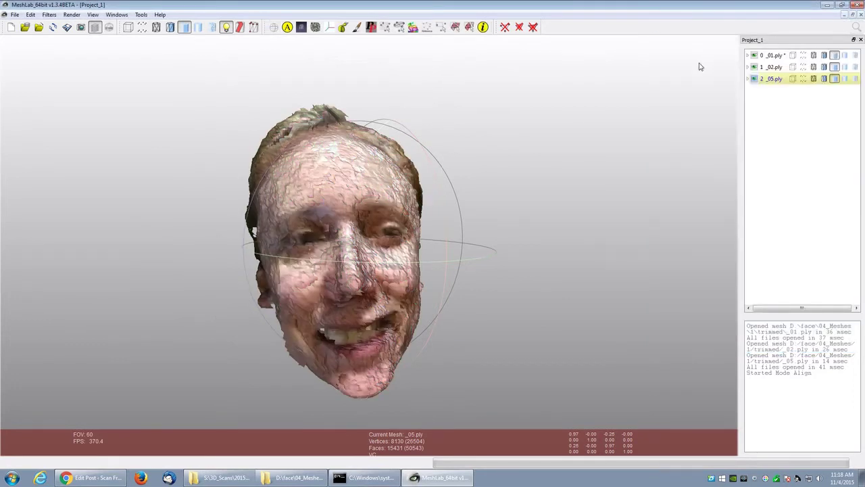
{"action": "left_click_drag", "start_coordinate": [512, 217], "coordinate": [462, 269]}
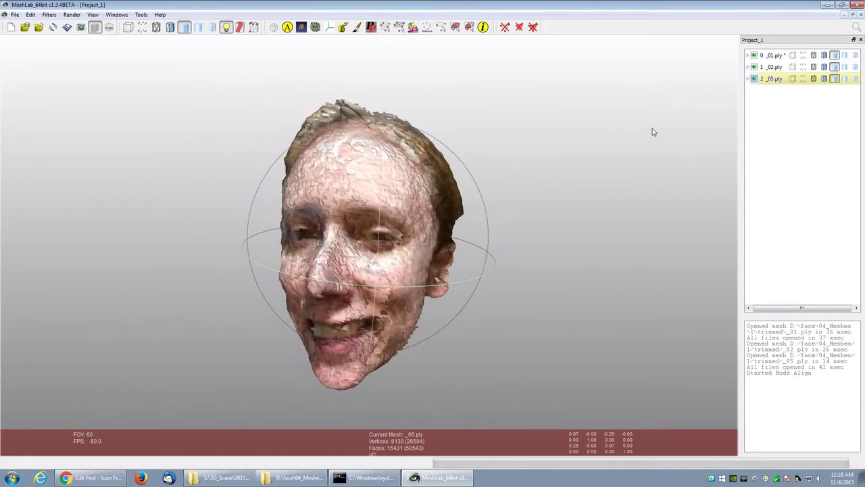
{"action": "left_click", "coordinate": [772, 67]}
{"action": "right_click", "coordinate": [772, 68]}
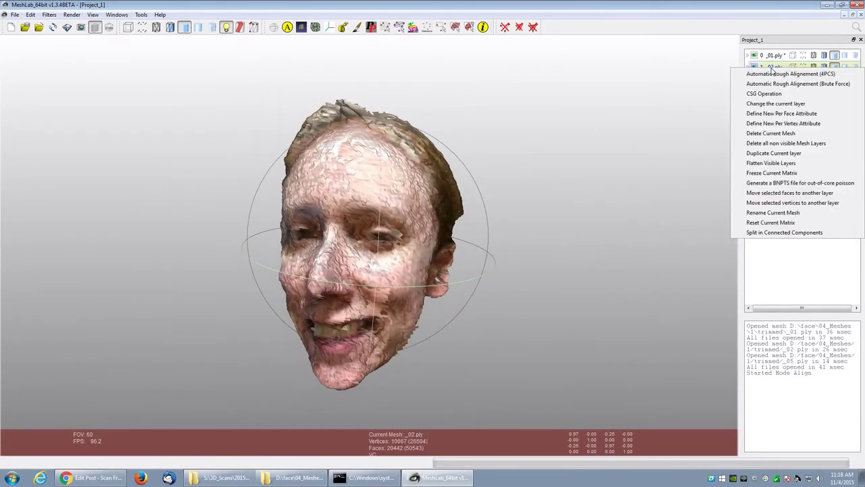
{"action": "left_click", "coordinate": [647, 125]}
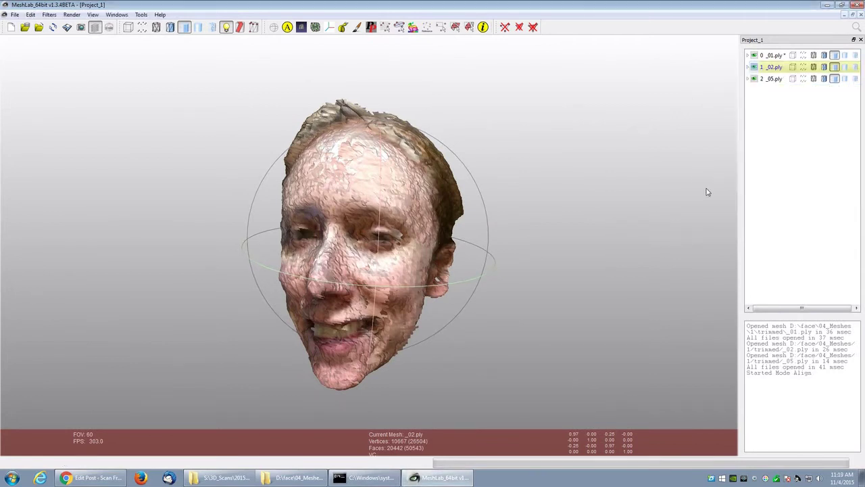
Step: Flatten the visible layers from _01.ply's layer menu into one grey Merged Mesh
{"action": "left_click", "coordinate": [771, 56]}
{"action": "right_click", "coordinate": [774, 59]}
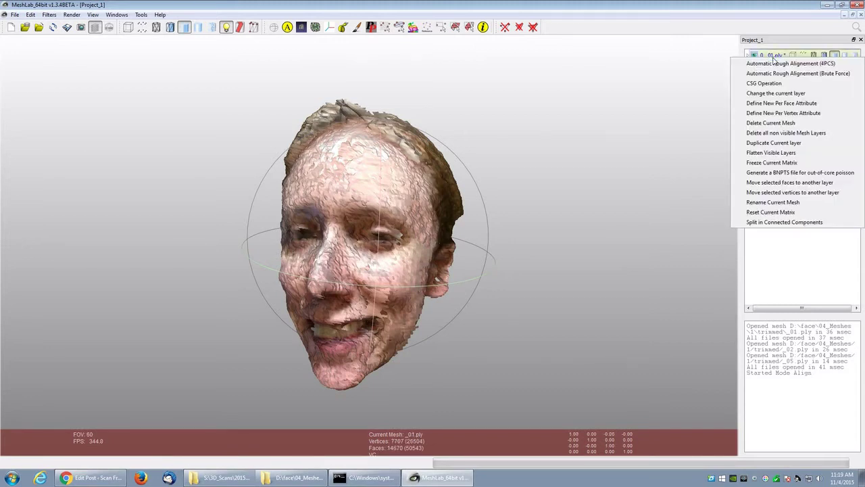
{"action": "left_click", "coordinate": [775, 155]}
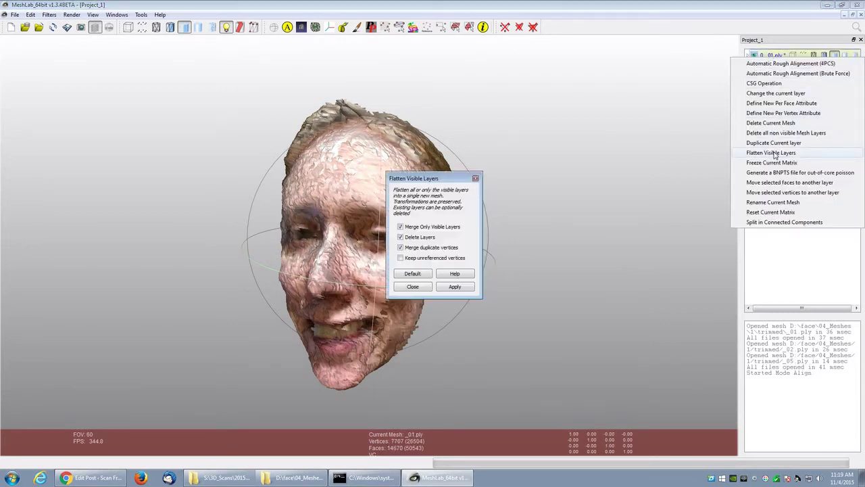
{"action": "left_click", "coordinate": [453, 287]}
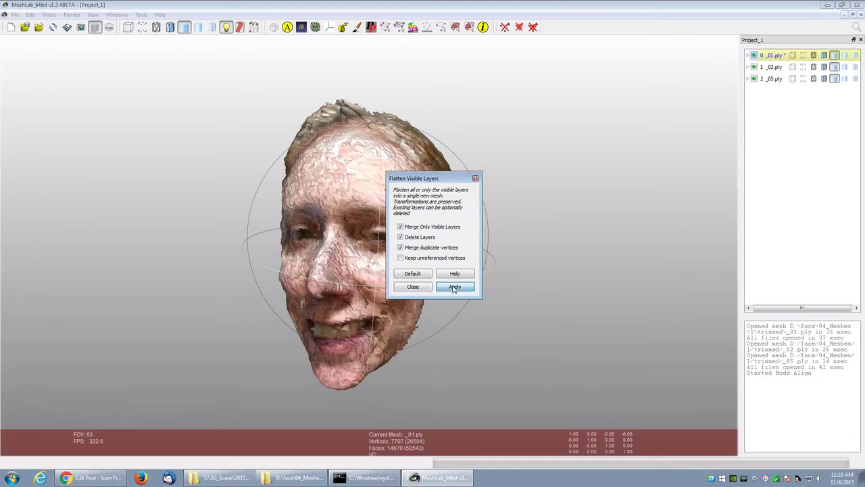
{"action": "left_click", "coordinate": [419, 290]}
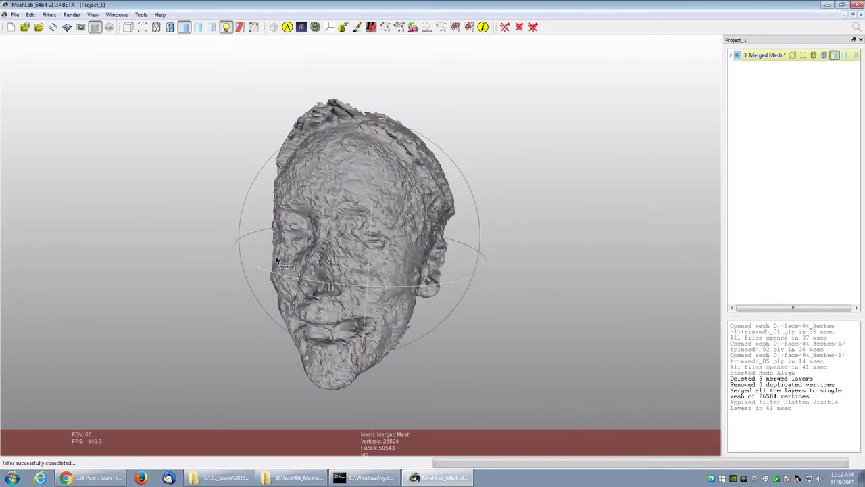
{"action": "mouse_move", "coordinate": [282, 262]}
{"action": "left_mouse_down"}
{"action": "mouse_move", "coordinate": [311, 258]}
{"action": "mouse_move", "coordinate": [243, 258]}
{"action": "mouse_move", "coordinate": [332, 248]}
{"action": "mouse_move", "coordinate": [436, 260]}
{"action": "mouse_move", "coordinate": [385, 213]}
{"action": "left_mouse_up"}
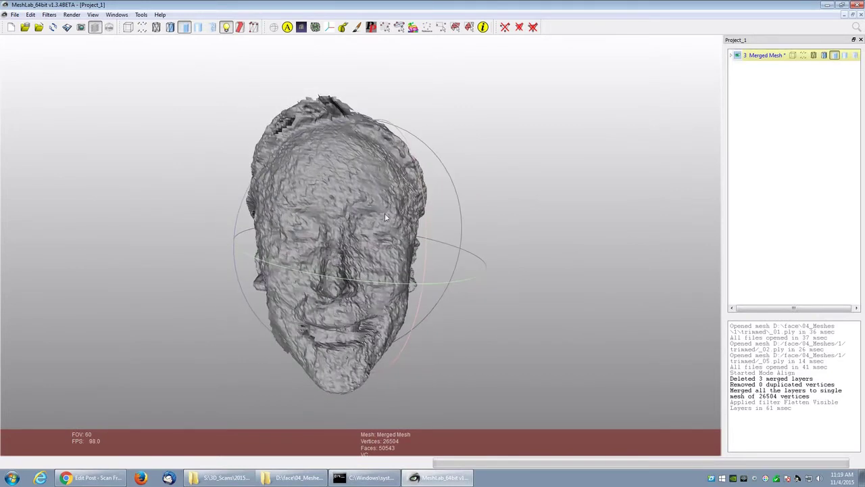
Step: Apply Poisson surface reconstruction to the merged face and hide Merged Mesh to view it
{"action": "left_click", "coordinate": [49, 15]}
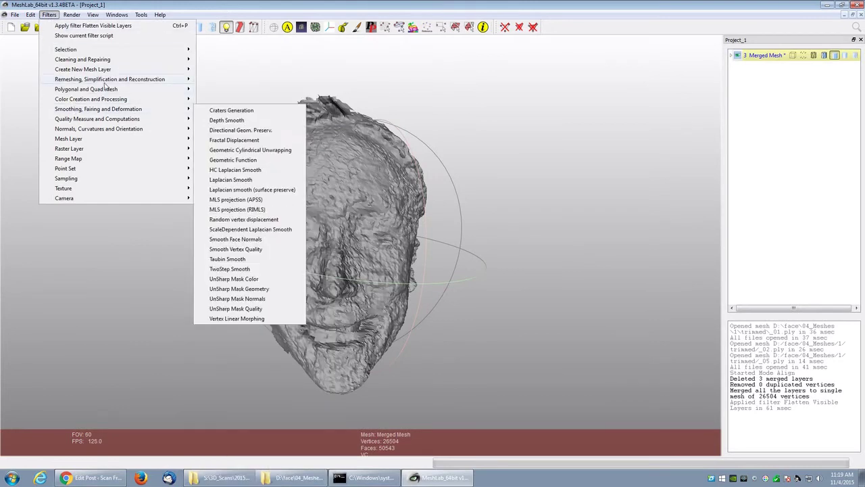
{"action": "mouse_move", "coordinate": [110, 79]}
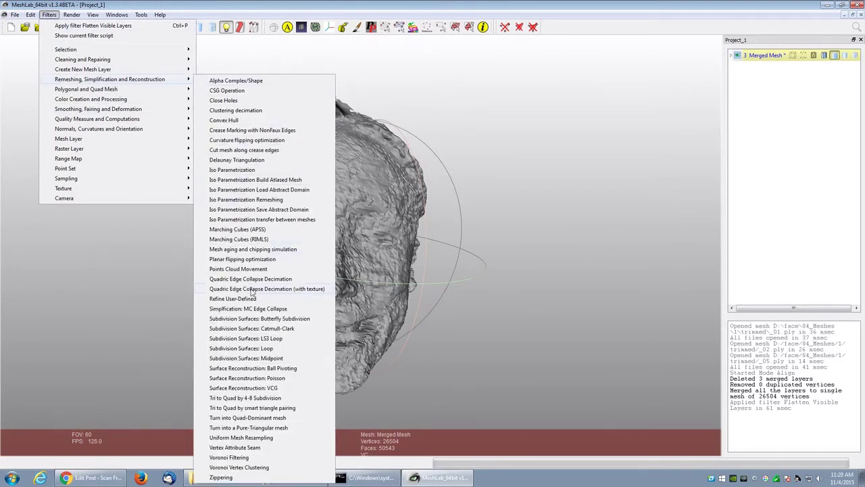
{"action": "left_click", "coordinate": [268, 379]}
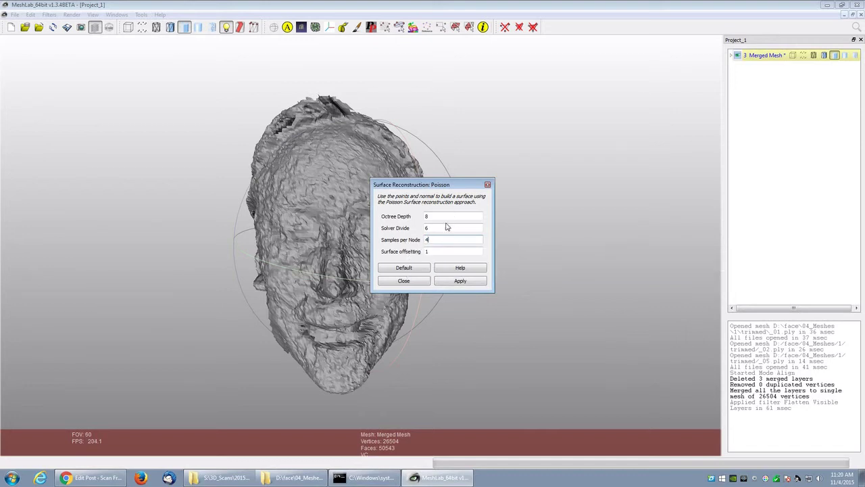
{"action": "left_click", "coordinate": [456, 284]}
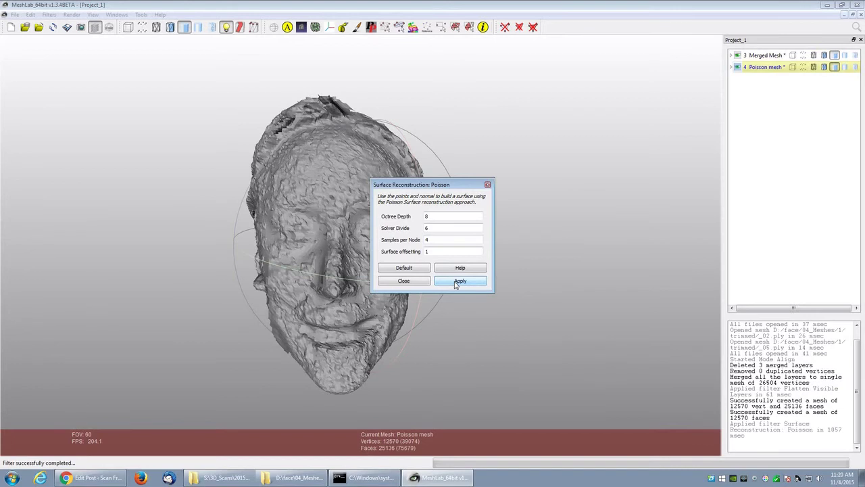
{"action": "left_click", "coordinate": [738, 56]}
{"action": "left_click", "coordinate": [410, 285]}
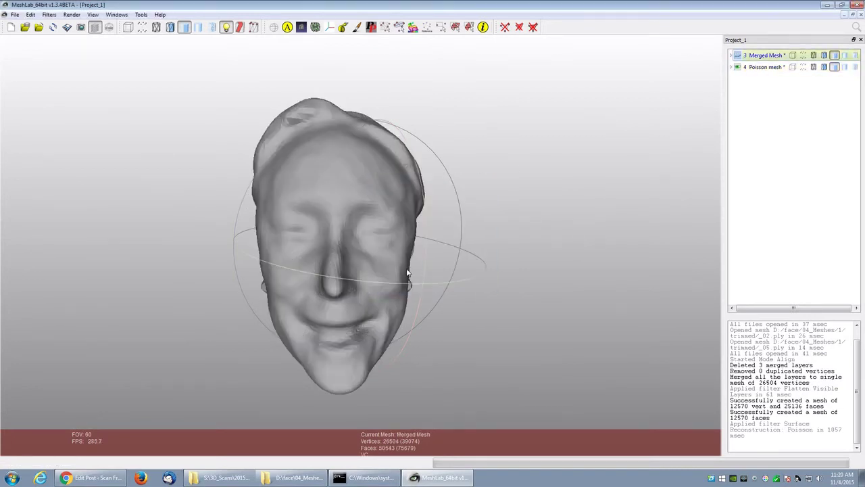
{"action": "scroll", "coordinate": [406, 270], "scroll_direction": "down", "scroll_amount": 3}
{"action": "scroll", "coordinate": [393, 272], "scroll_direction": "up", "scroll_amount": 3}
{"action": "mouse_move", "coordinate": [383, 272]}
{"action": "left_mouse_down"}
{"action": "mouse_move", "coordinate": [508, 280]}
{"action": "mouse_move", "coordinate": [267, 290]}
{"action": "mouse_move", "coordinate": [194, 282]}
{"action": "mouse_move", "coordinate": [216, 242]}
{"action": "mouse_move", "coordinate": [510, 259]}
{"action": "mouse_move", "coordinate": [208, 269]}
{"action": "mouse_move", "coordinate": [325, 264]}
{"action": "mouse_move", "coordinate": [386, 275]}
{"action": "mouse_move", "coordinate": [376, 247]}
{"action": "left_mouse_up"}
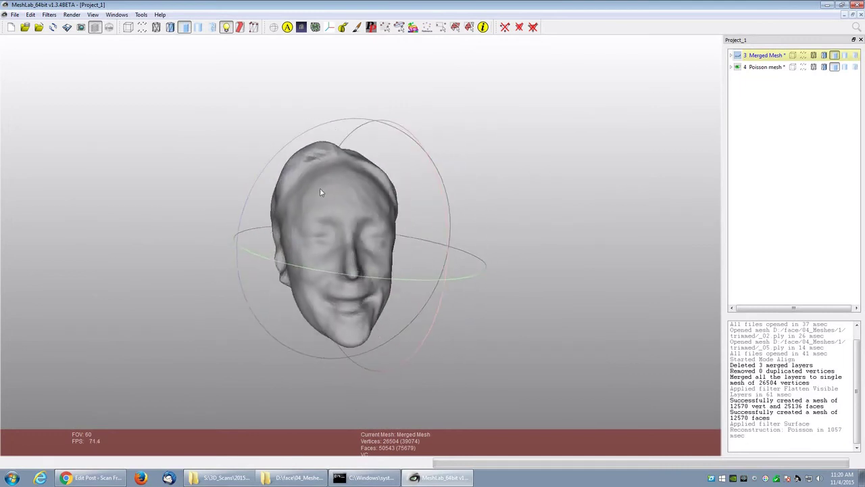
Step: Use Vertex Attribute Transfer to copy colour from Merged Mesh to Poisson mesh, max distance 0.1
{"action": "left_click", "coordinate": [48, 15]}
{"action": "mouse_move", "coordinate": [66, 178]}
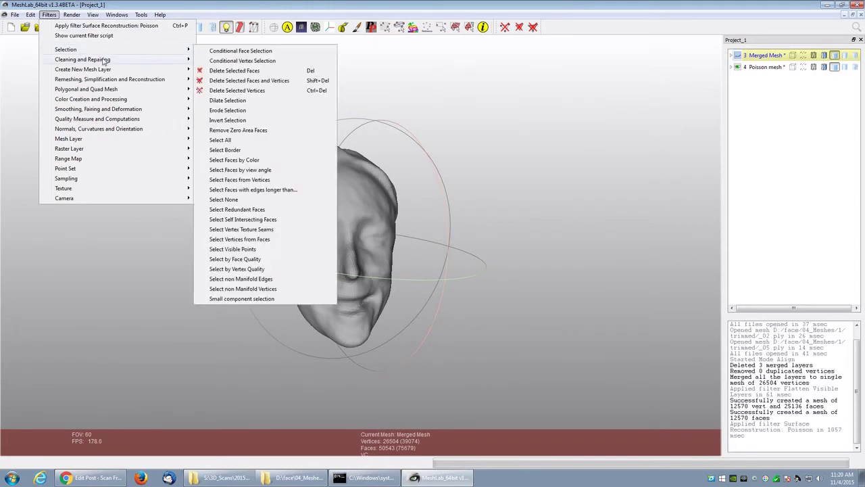
{"action": "mouse_move", "coordinate": [115, 178]}
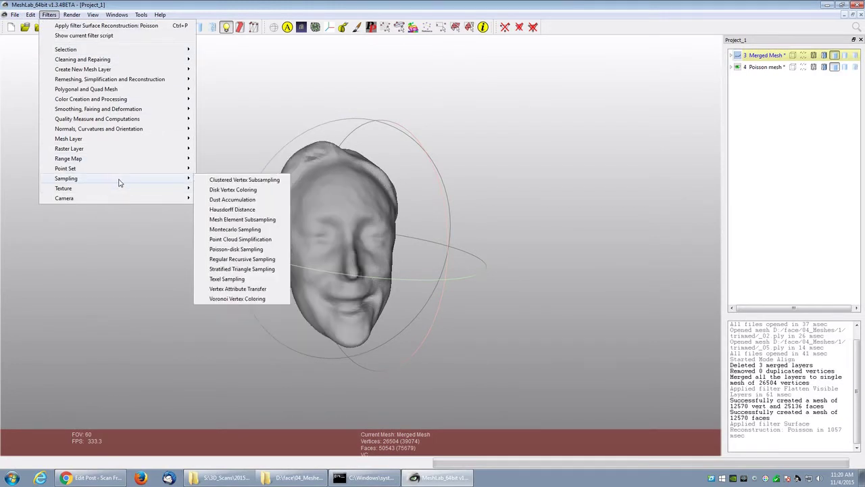
{"action": "left_click", "coordinate": [237, 288]}
{"action": "left_click", "coordinate": [457, 207]}
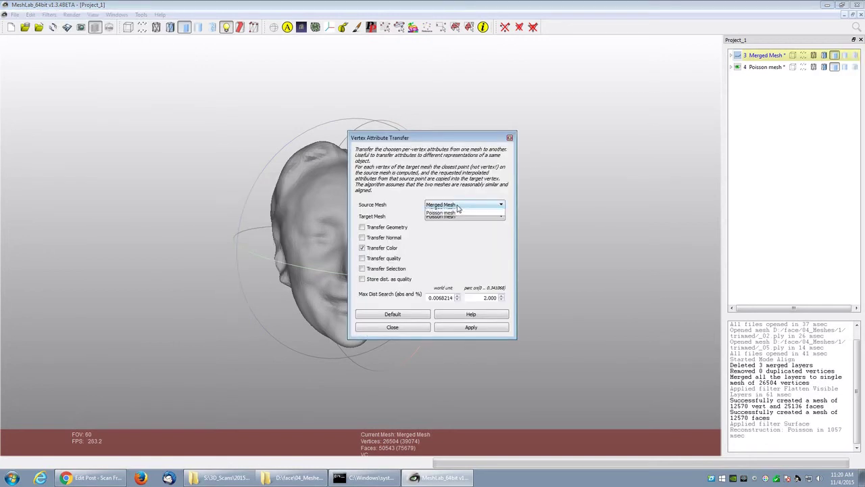
{"action": "left_click", "coordinate": [455, 216]}
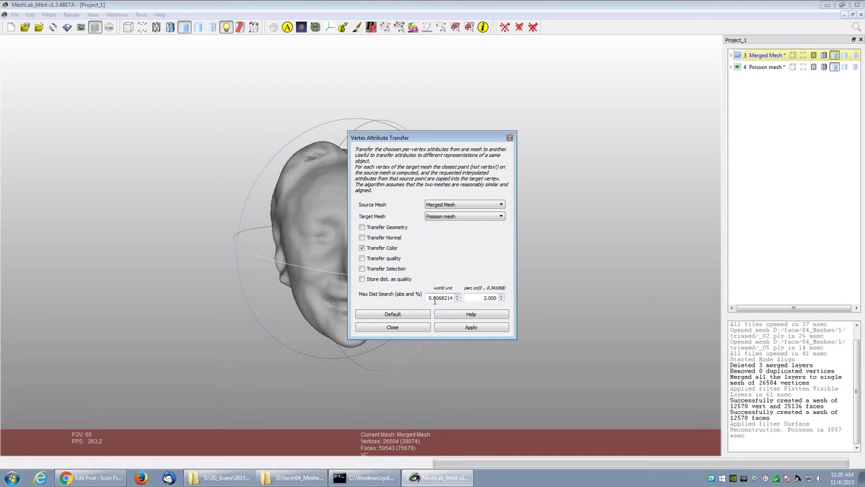
{"action": "left_click_drag", "start_coordinate": [434, 297], "coordinate": [445, 298]}
{"action": "type", "text": "1"}
{"action": "left_click", "coordinate": [462, 328]}
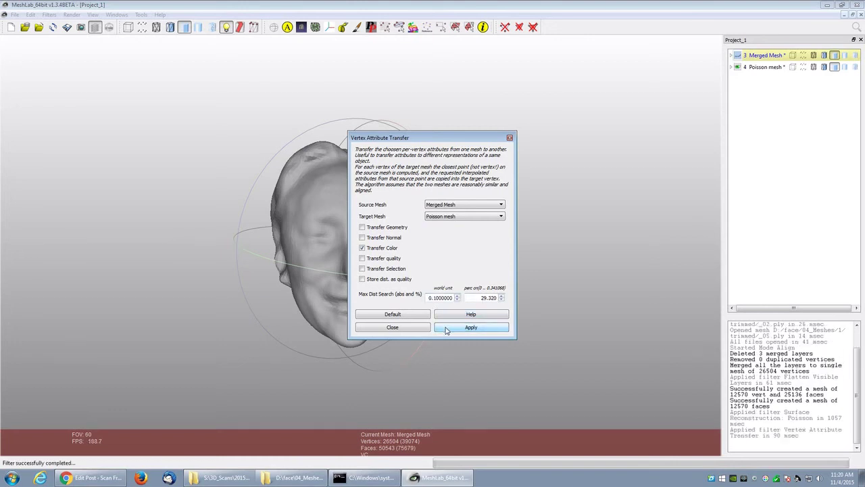
{"action": "left_click", "coordinate": [421, 328]}
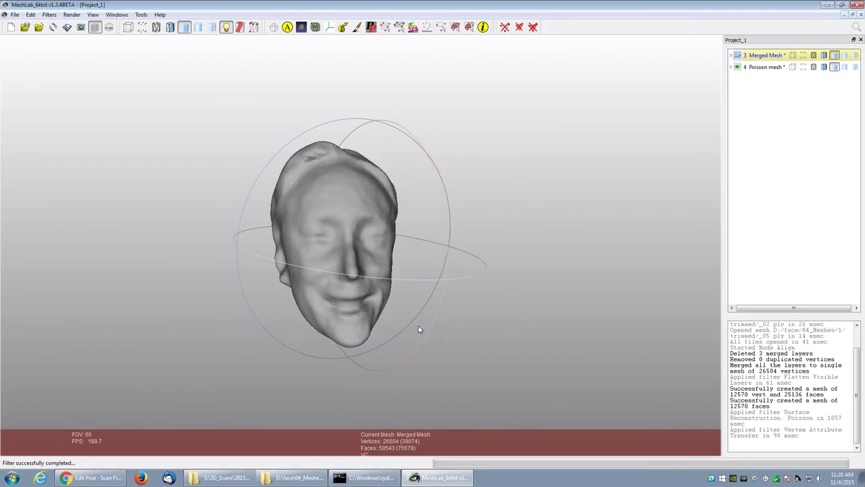
Step: Render the Poisson face with per-vertex colour, then rotate and zoom to inspect it
{"action": "left_click", "coordinate": [67, 16]}
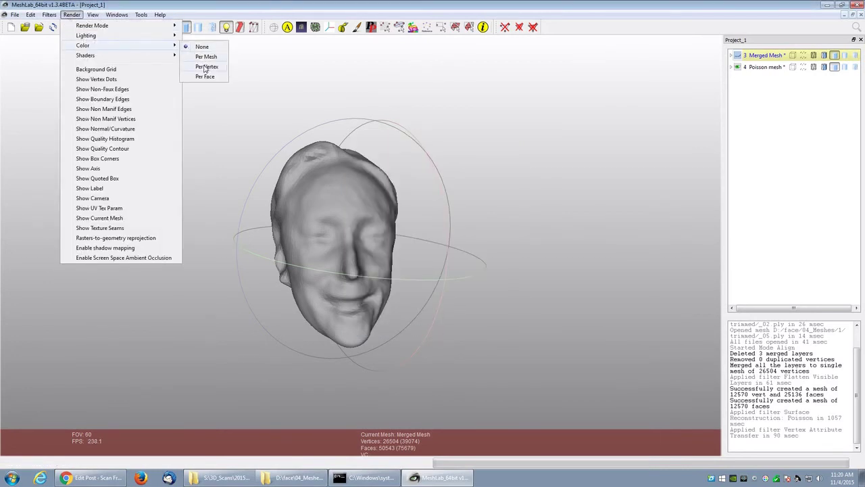
{"action": "left_click", "coordinate": [205, 64]}
{"action": "mouse_move", "coordinate": [472, 280]}
{"action": "left_mouse_down"}
{"action": "mouse_move", "coordinate": [299, 277]}
{"action": "mouse_move", "coordinate": [251, 267]}
{"action": "mouse_move", "coordinate": [541, 293]}
{"action": "mouse_move", "coordinate": [451, 285]}
{"action": "left_mouse_up"}
{"action": "scroll", "coordinate": [451, 285], "scroll_direction": "down", "scroll_amount": 5}
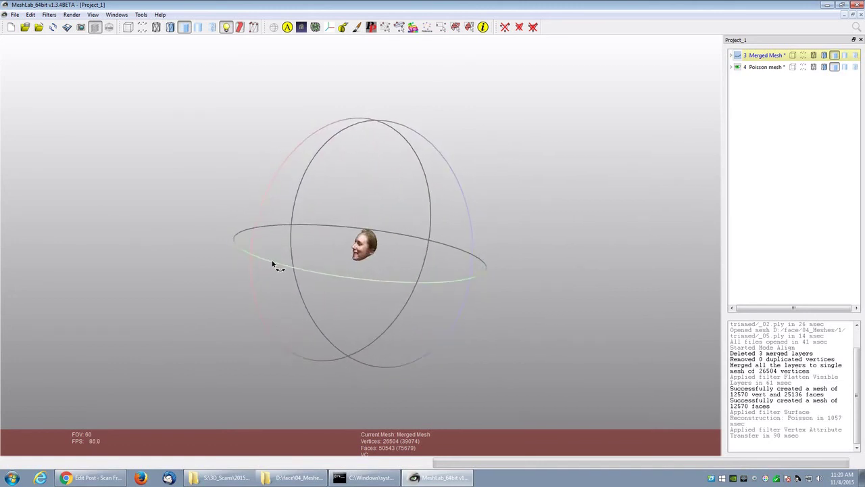
{"action": "scroll", "coordinate": [443, 272], "scroll_direction": "up", "scroll_amount": 3}
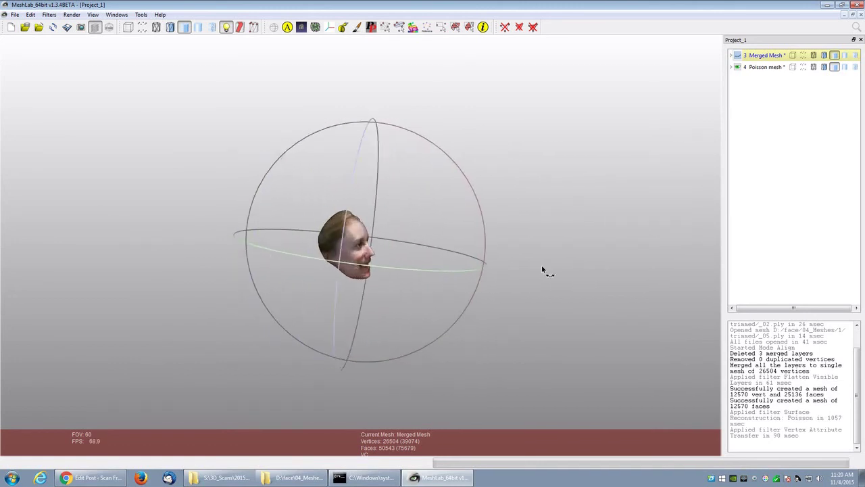